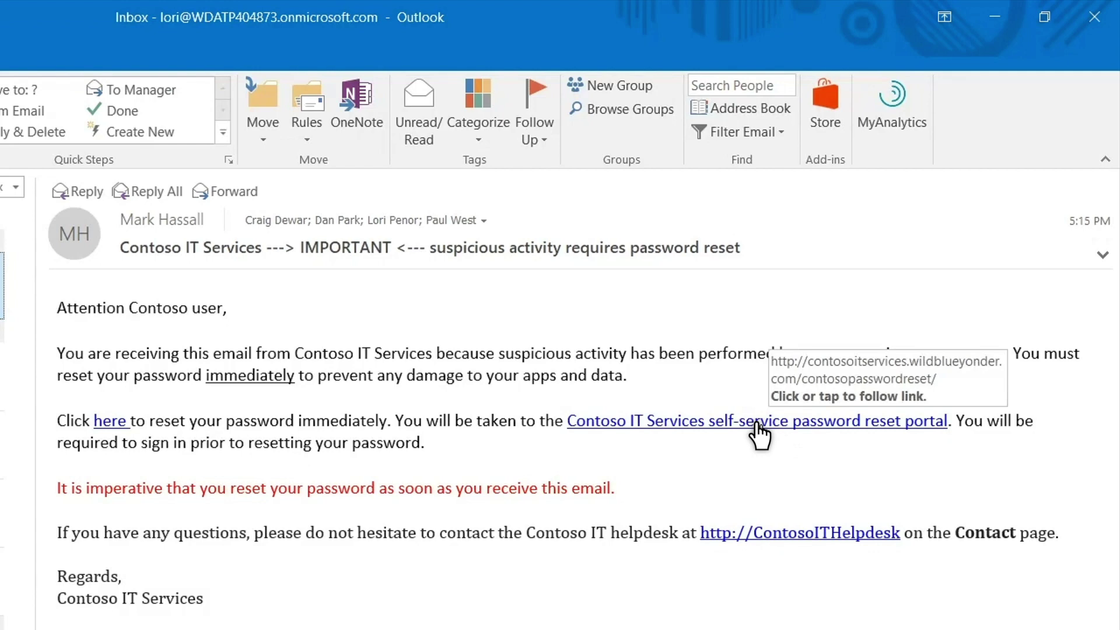
Follow the 'Contoso IT Services self-service password reset portal' link in the phishing email
{"action": "left_click", "coordinate": [757, 423]}
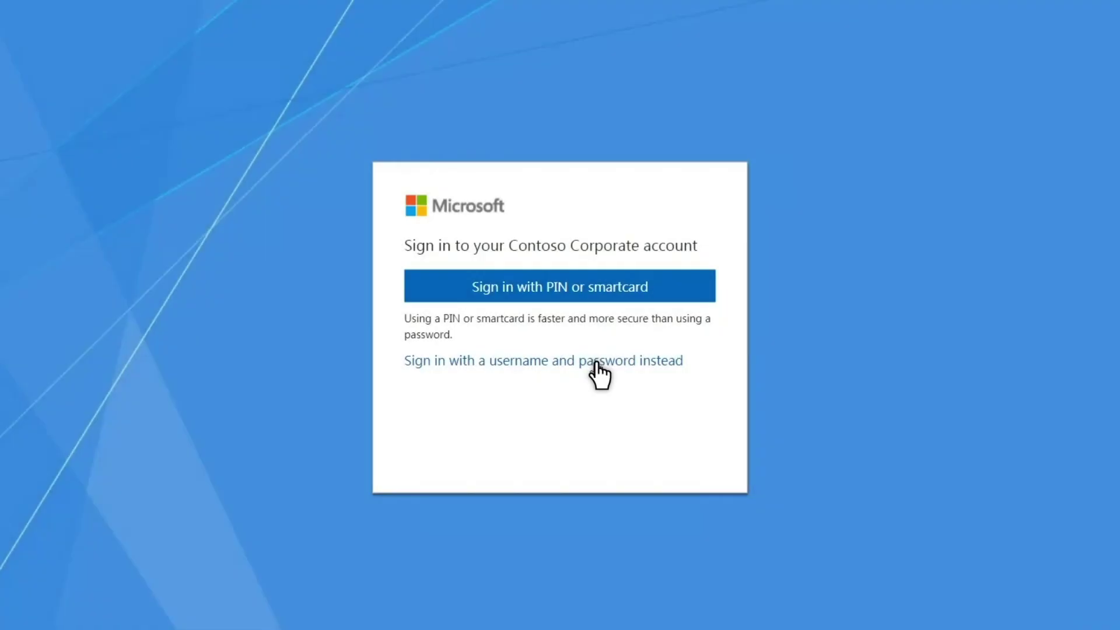
{"action": "left_click", "coordinate": [596, 362]}
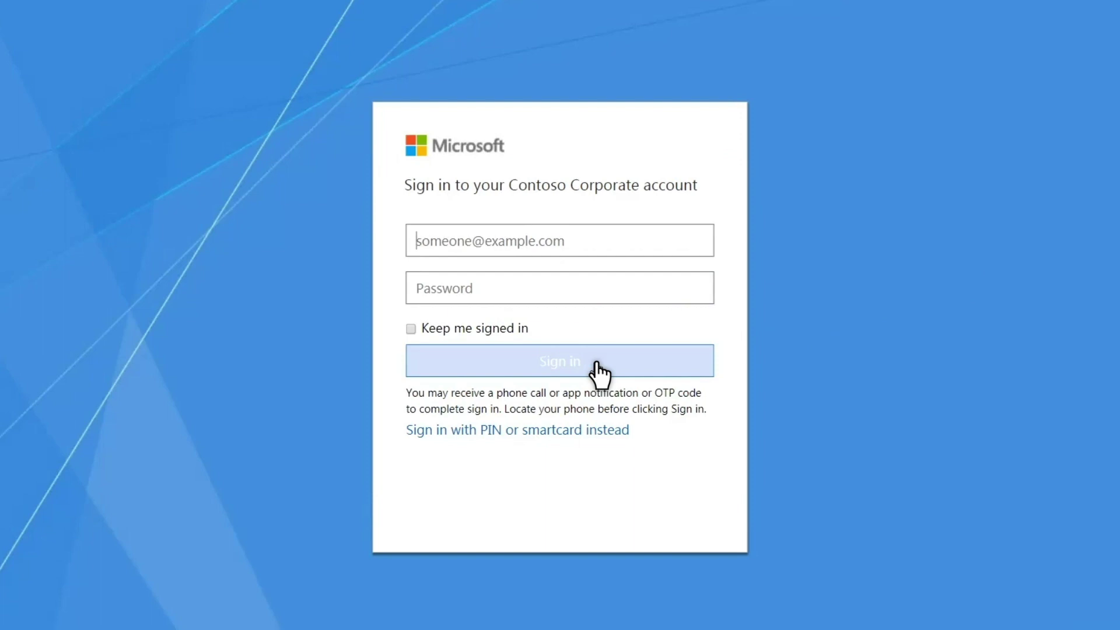
{"action": "type", "text": "lori@contoso.com"}
{"action": "key", "text": "Tab"}
{"action": "type", "text": "•••••"}
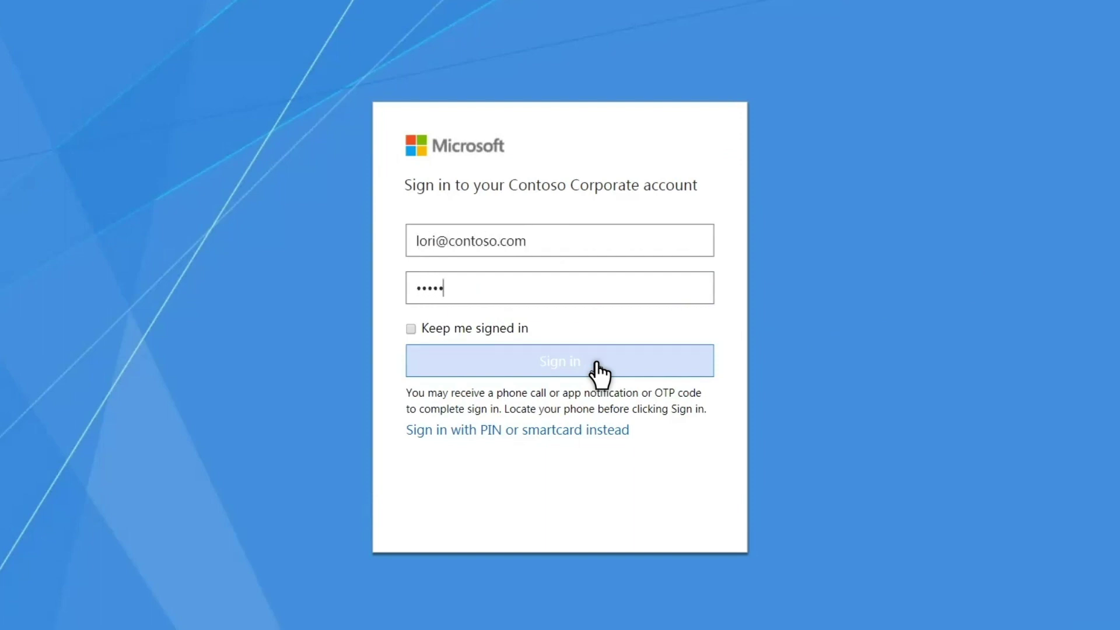
{"action": "type", "text": "•••"}
{"action": "left_click", "coordinate": [598, 369]}
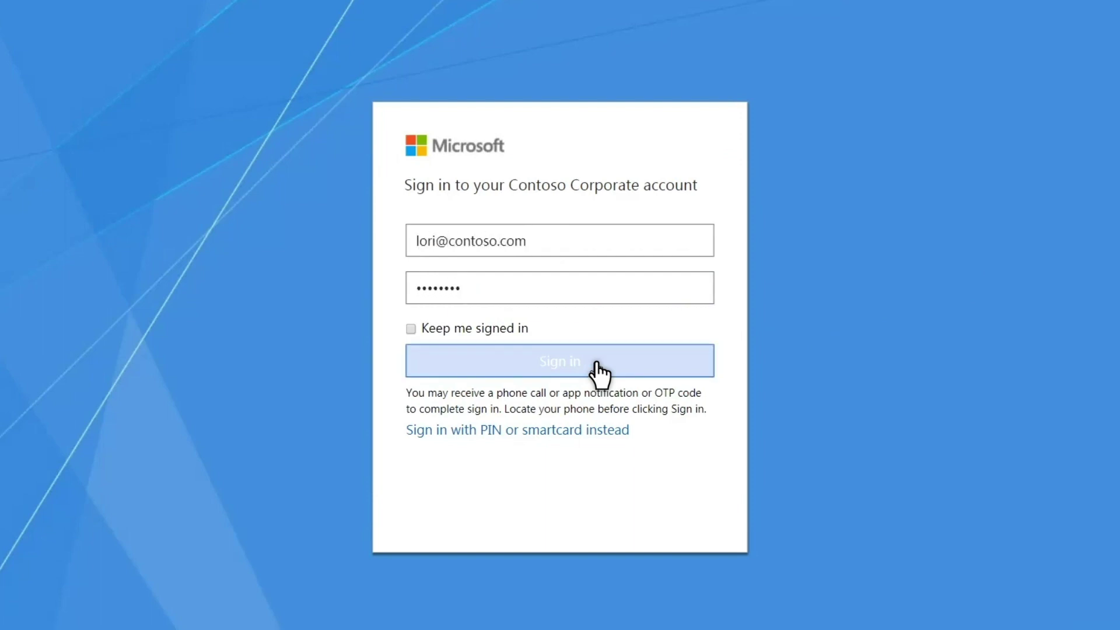
{"action": "left_click", "coordinate": [413, 327]}
{"action": "left_click", "coordinate": [563, 366]}
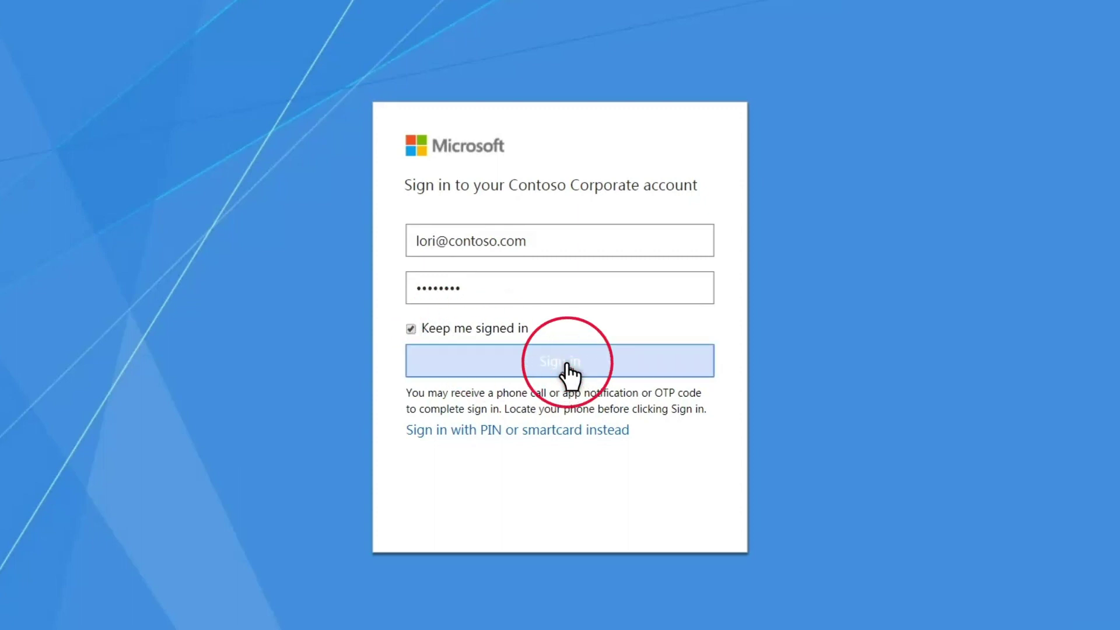
{"action": "left_click", "coordinate": [564, 367]}
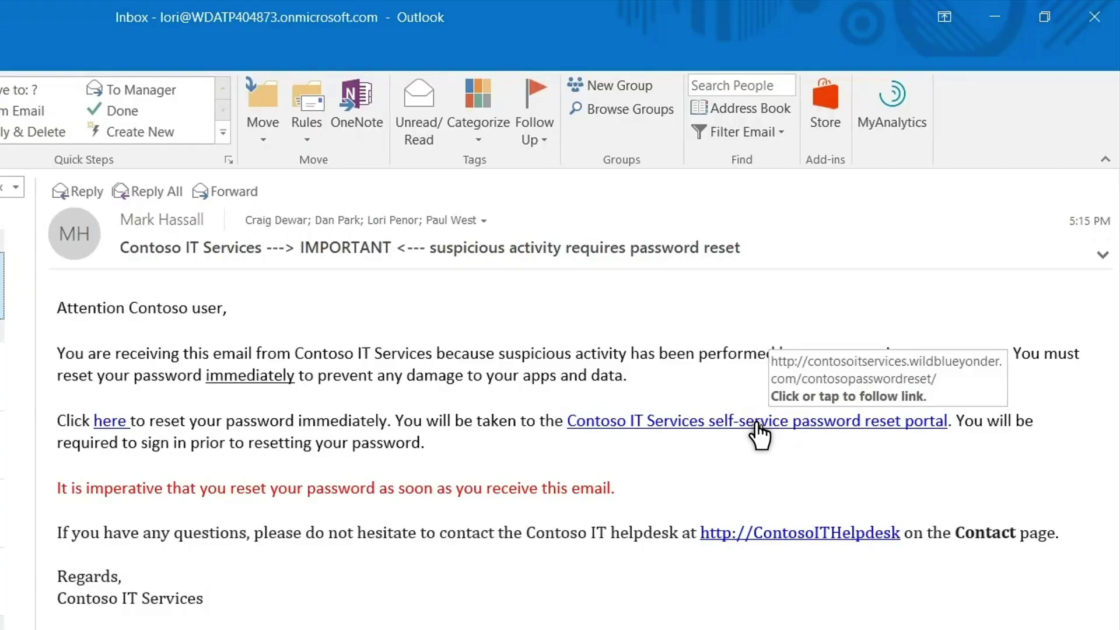
Follow the email's password-reset portal link, triggering a Windows Security 'Connection blocked' notice
{"action": "left_click", "coordinate": [757, 424]}
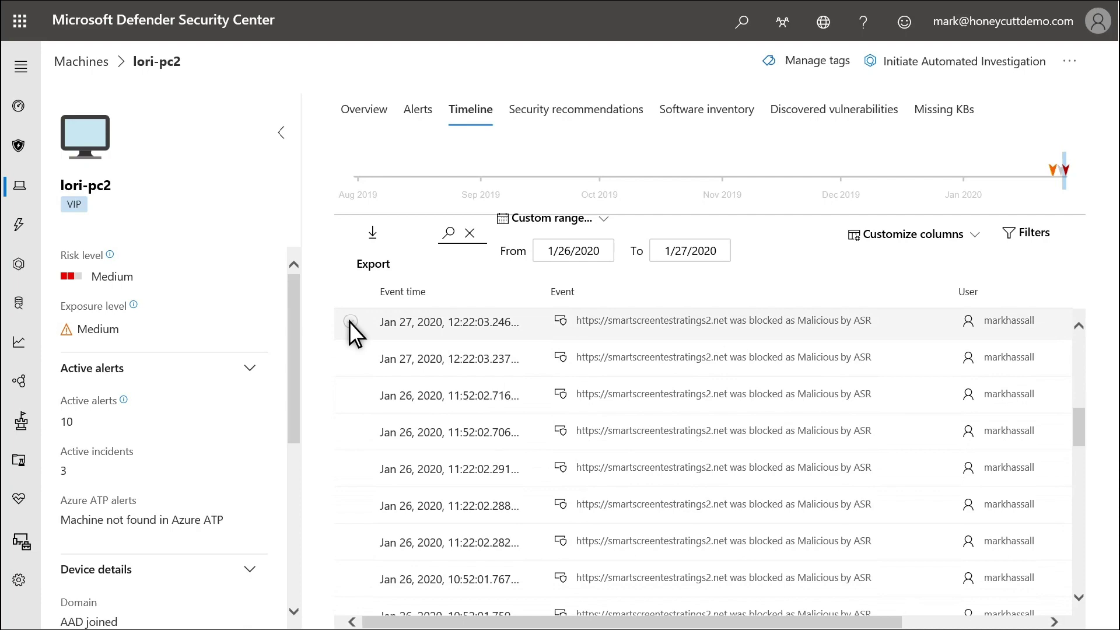
Open the latest blocked-connection event's details and scroll to its entities graph showing chrome.exe
{"action": "left_click", "coordinate": [350, 322]}
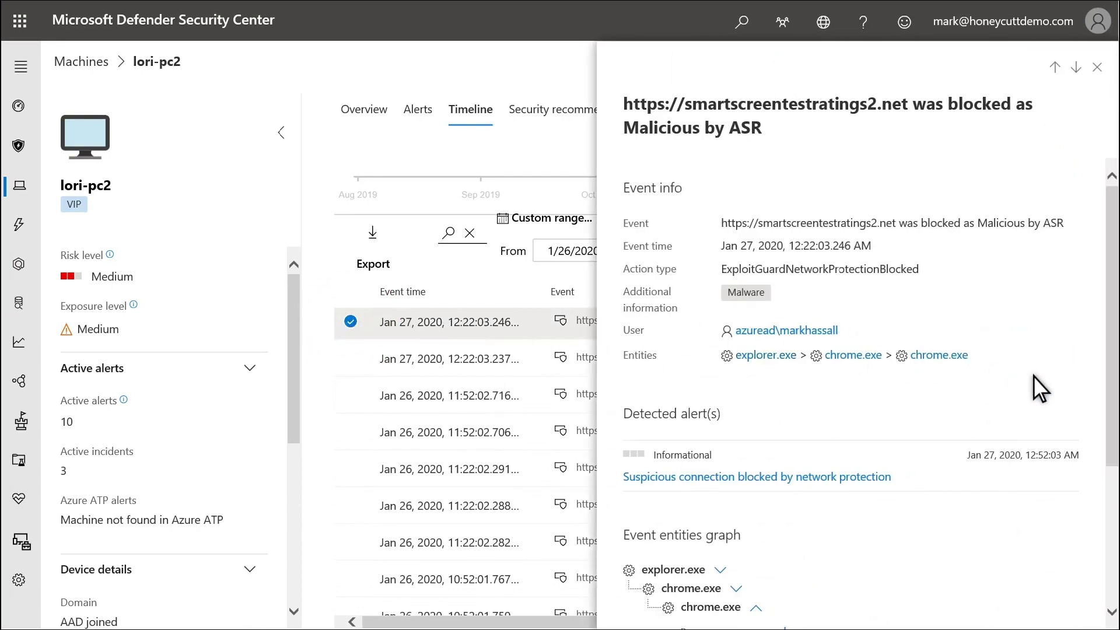
{"action": "left_click_drag", "start_coordinate": [1113, 407], "coordinate": [1113, 548]}
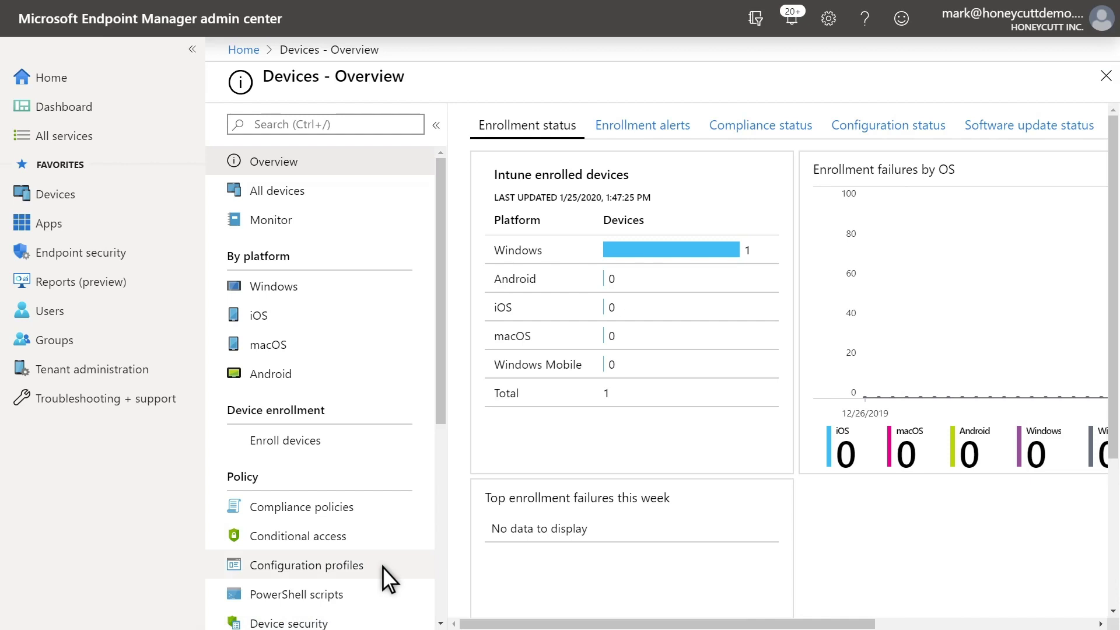
Create a Windows 10 Endpoint protection profile named Microsoft Defender Exploit Guard and open its Exploit Guard settings
{"action": "left_click", "coordinate": [383, 567]}
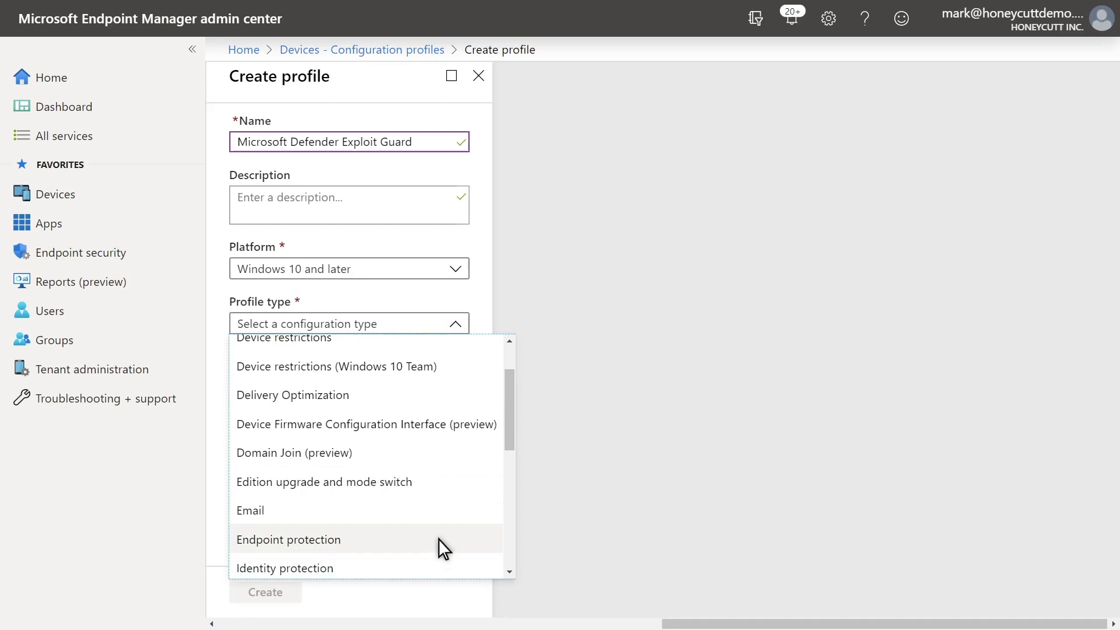
{"action": "left_click", "coordinate": [438, 540]}
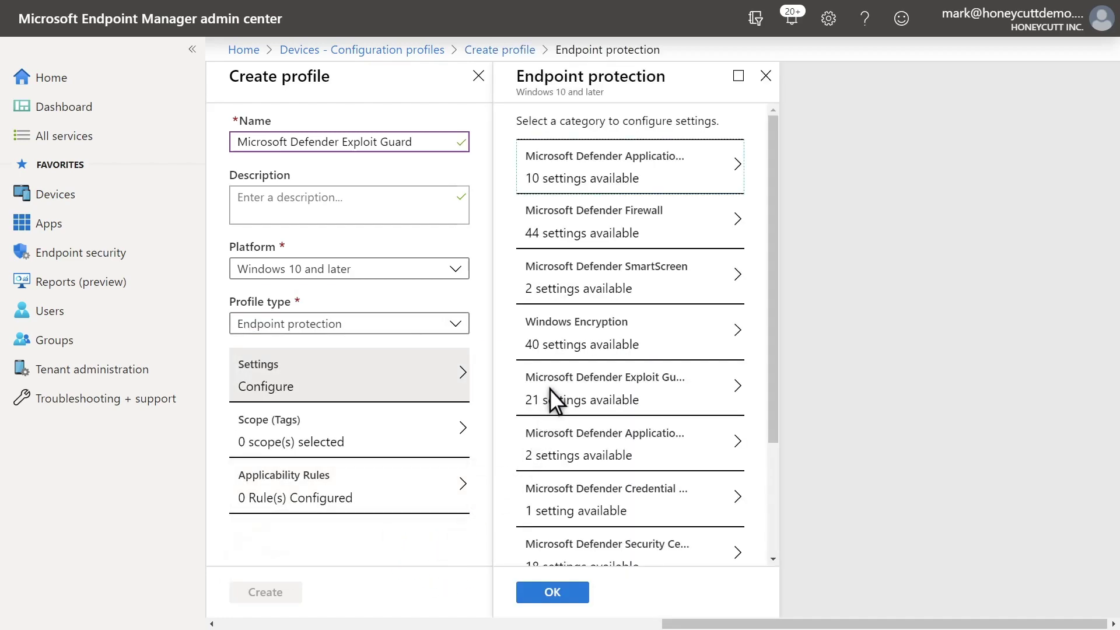
{"action": "left_click", "coordinate": [549, 390]}
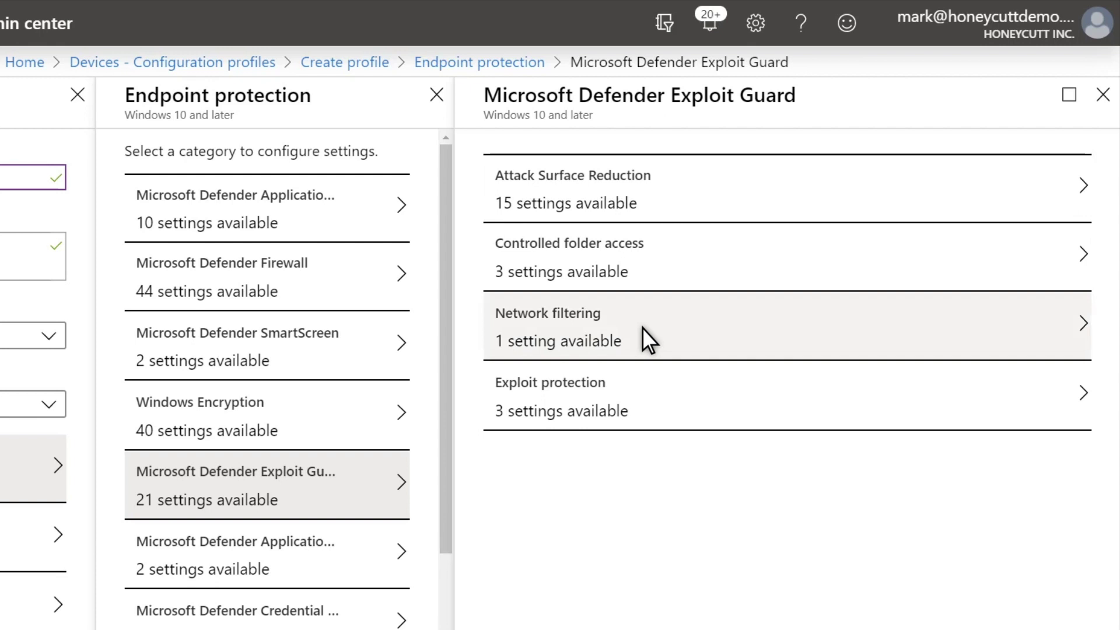
Set Network protection to Enable under Network filtering
{"action": "left_click", "coordinate": [645, 335]}
{"action": "left_click", "coordinate": [997, 256]}
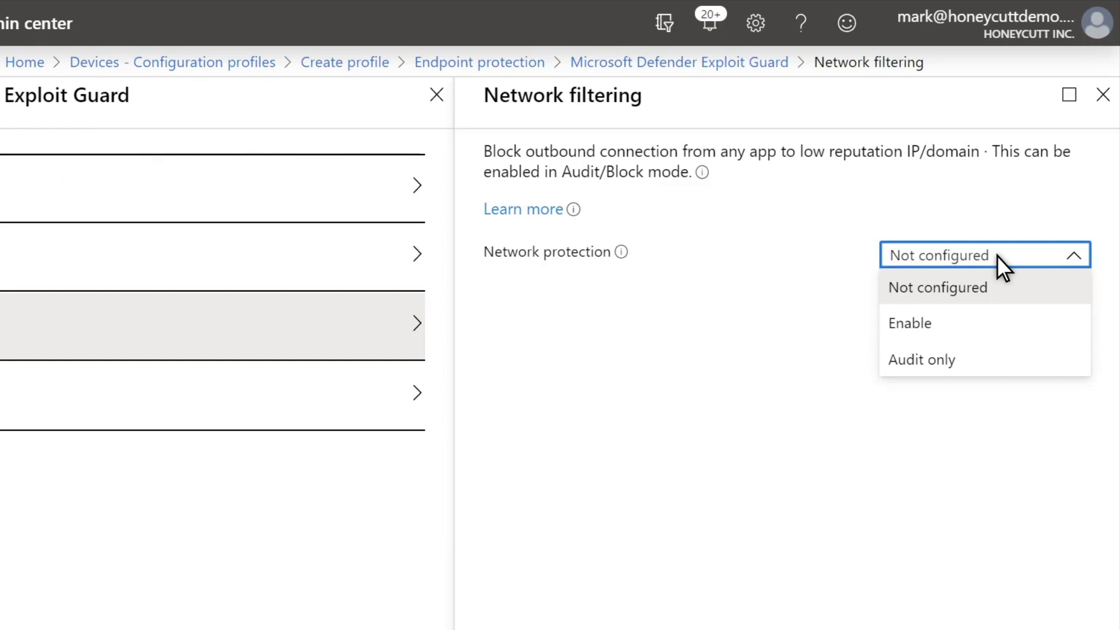
{"action": "left_click", "coordinate": [999, 324]}
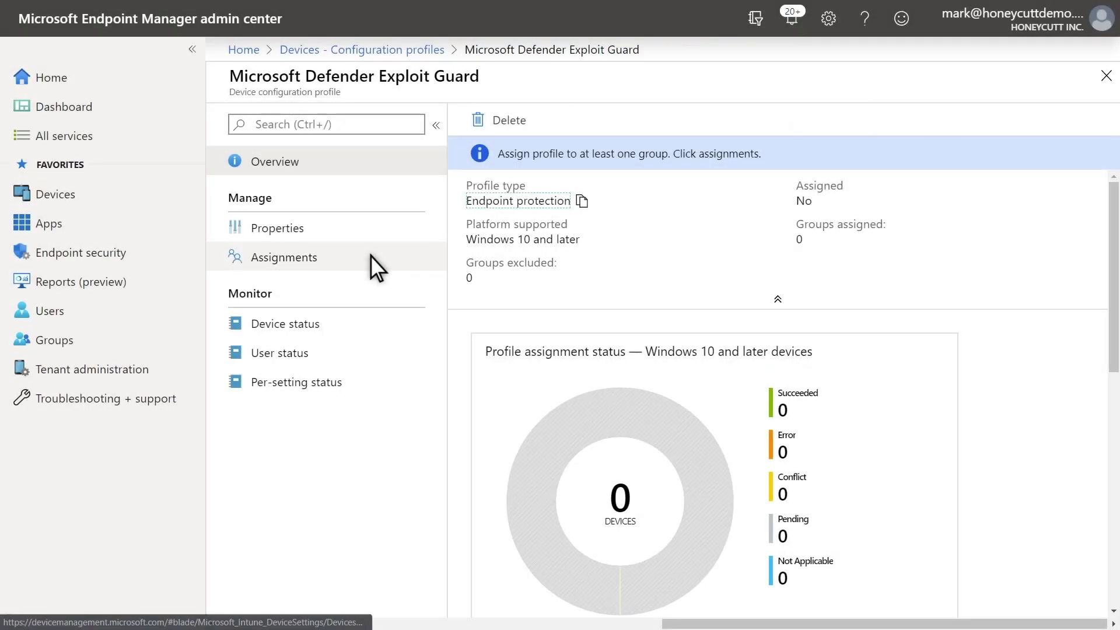
Include the Windows 10 Devices group in the profile's assignments and save
{"action": "left_click", "coordinate": [371, 257]}
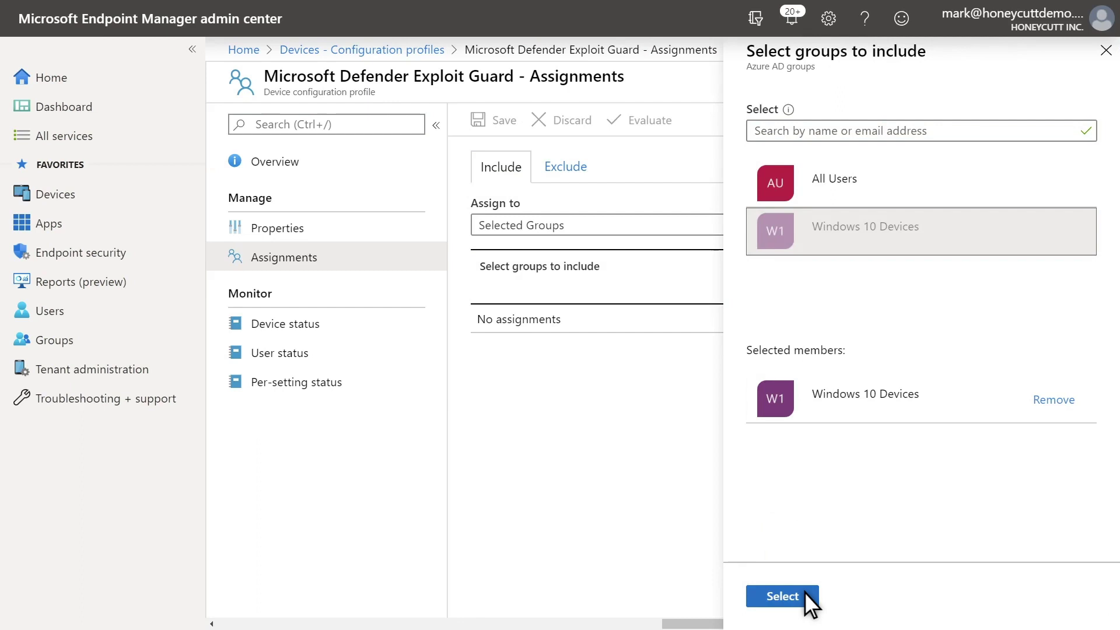
{"action": "left_click", "coordinate": [781, 595]}
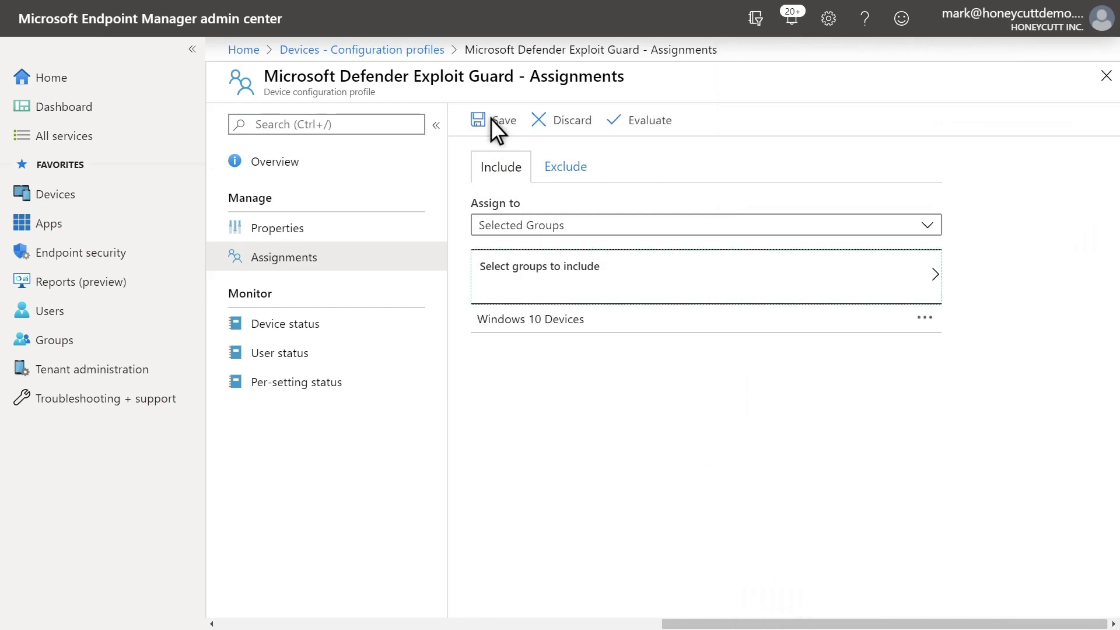
{"action": "left_click", "coordinate": [491, 118]}
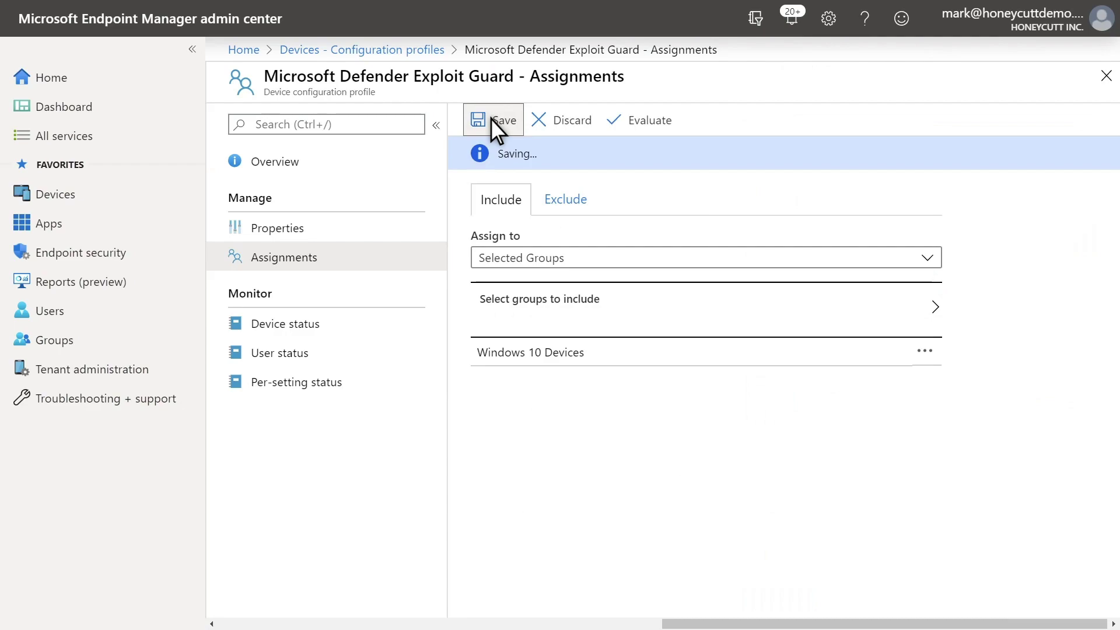